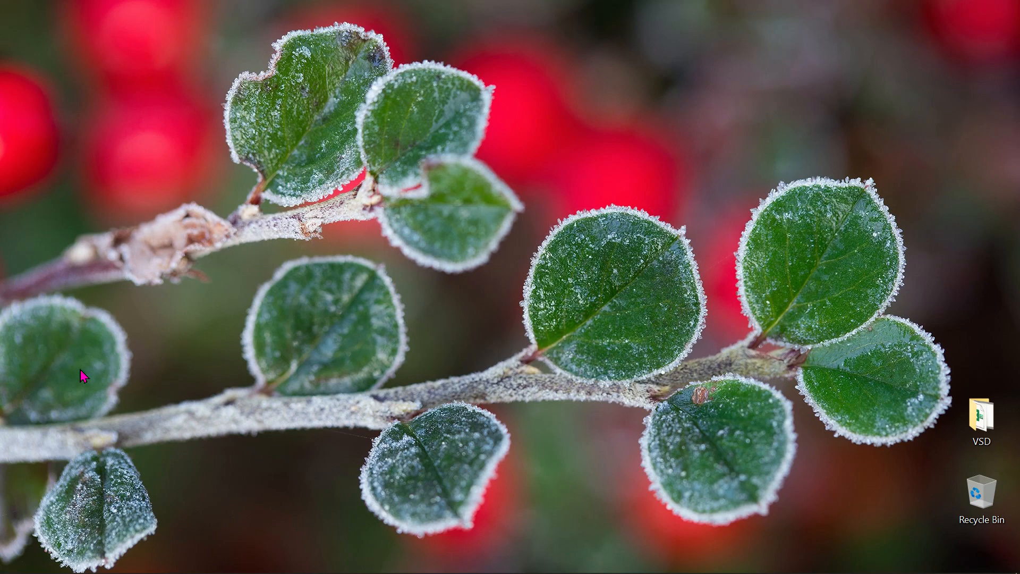
Launch Excel and create a blank workbook
left_click(12, 564)
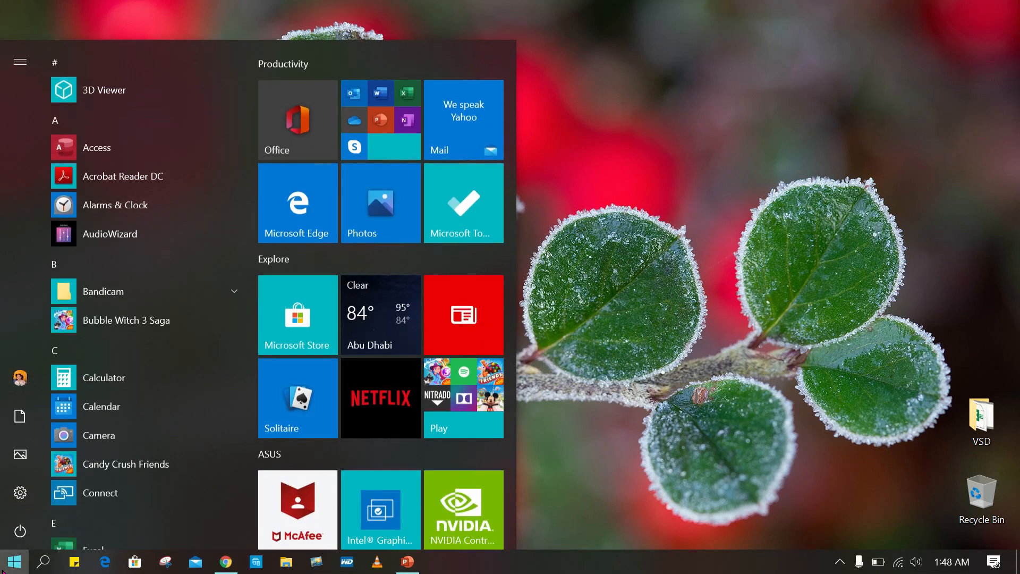
left_click(393, 145)
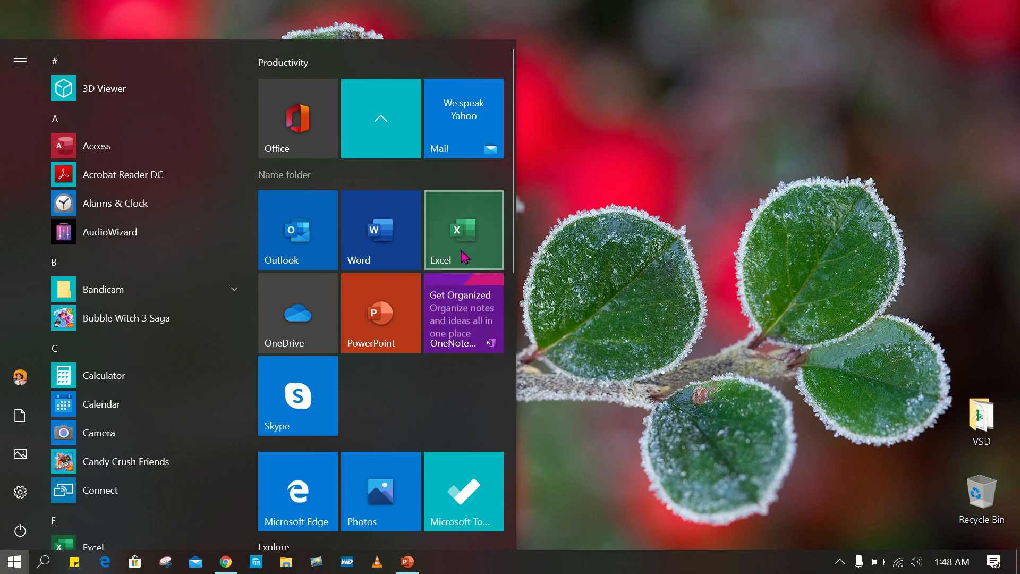
left_click(490, 260)
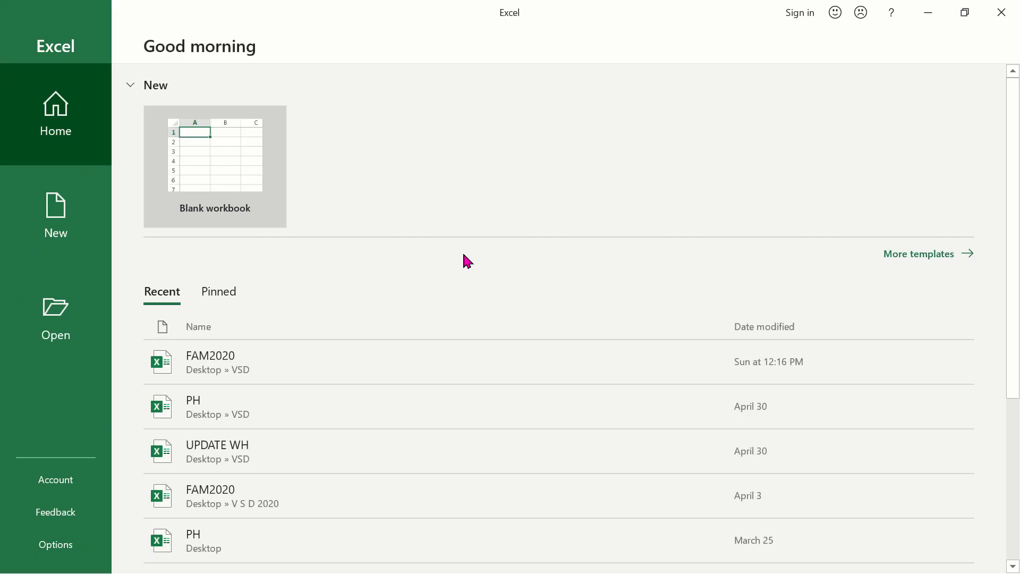
left_click(259, 177)
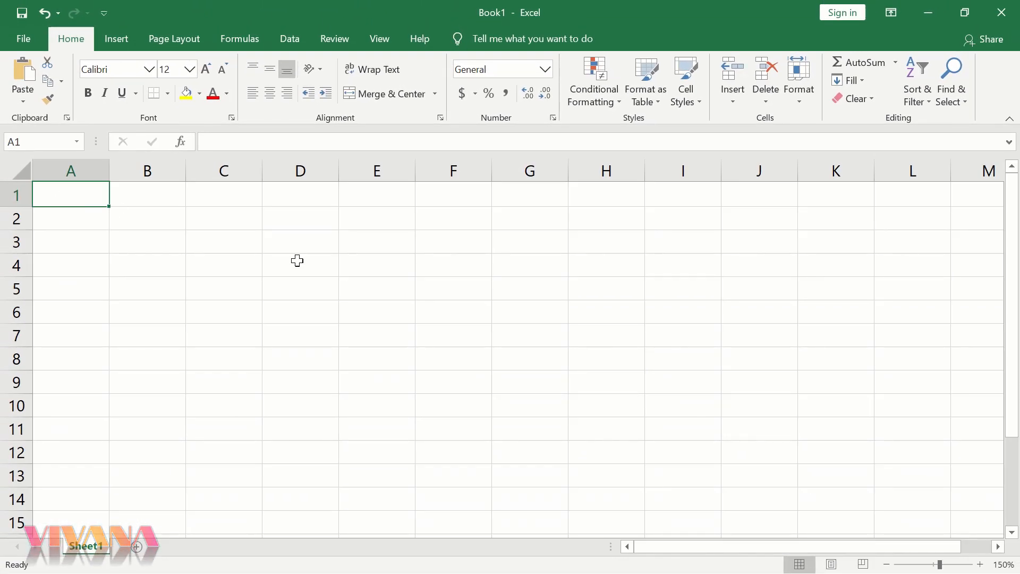
Enter the column headers First Name, Last Name and Email in cells A1 to C1
type("First Name")
key("Tab")
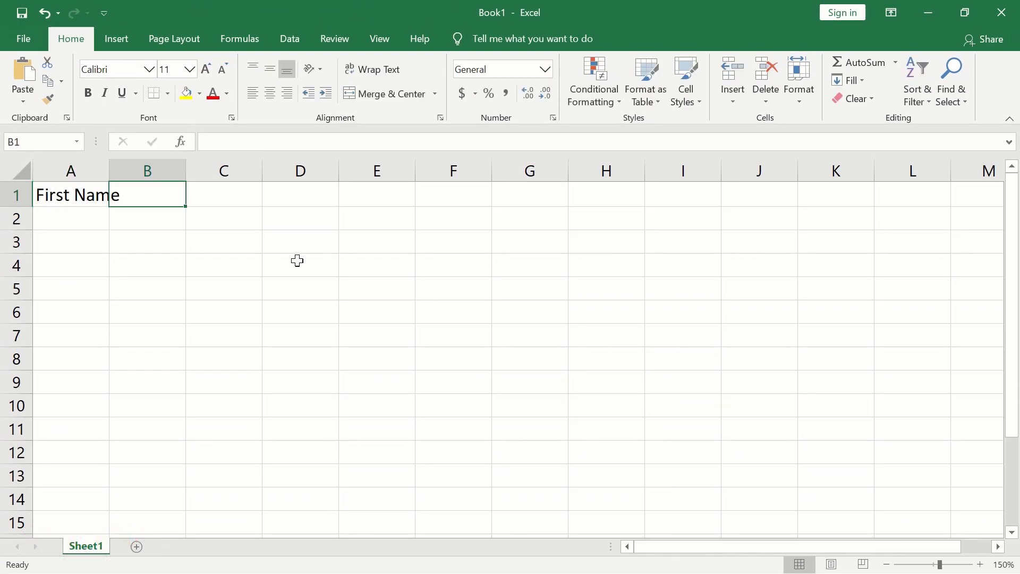
type("Last Name")
left_click(221, 197)
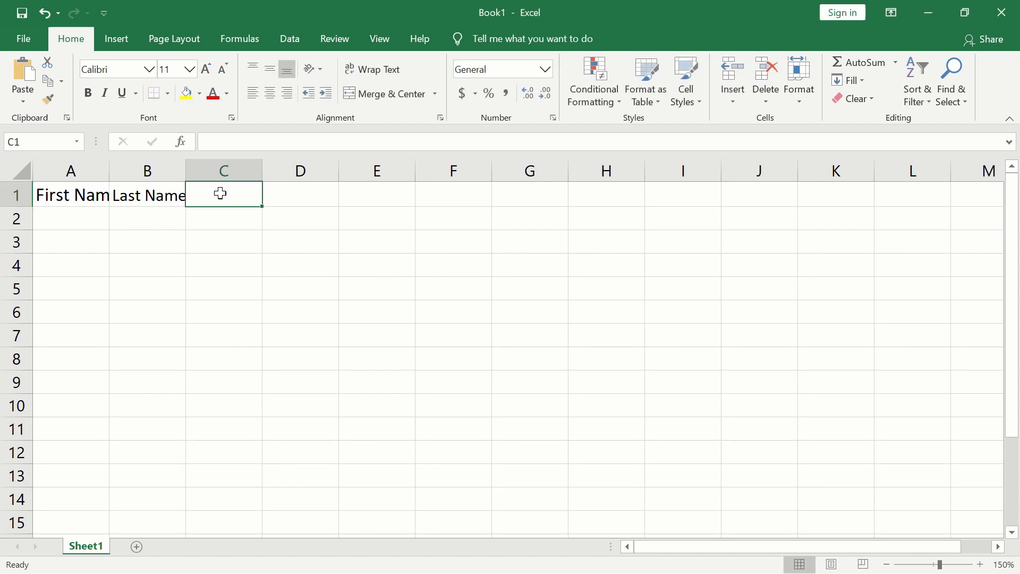
type("Email")
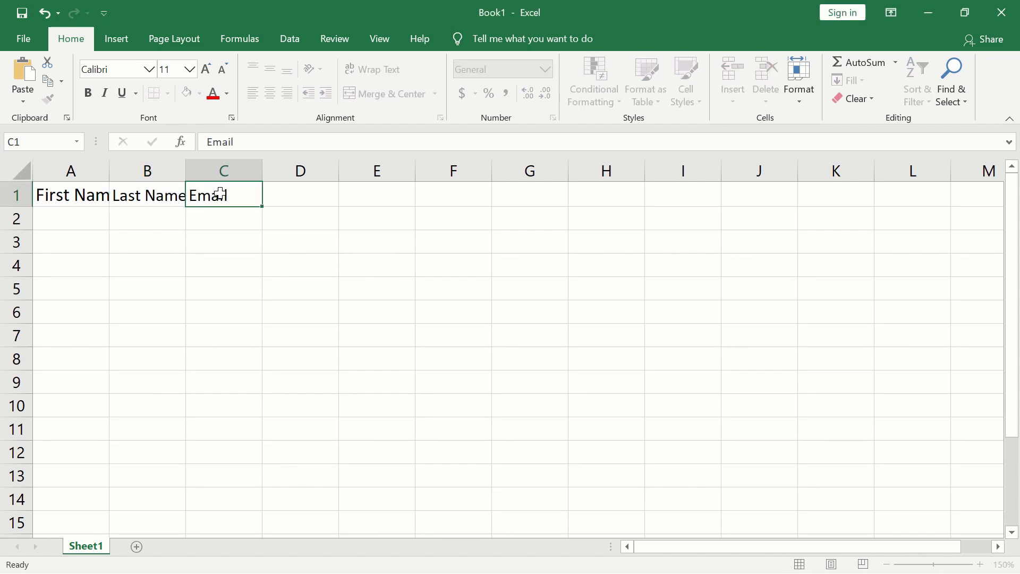
key("Tab")
Enter the column headers Phone, Company, Designation and City in cells D1 to G1
type("Phone")
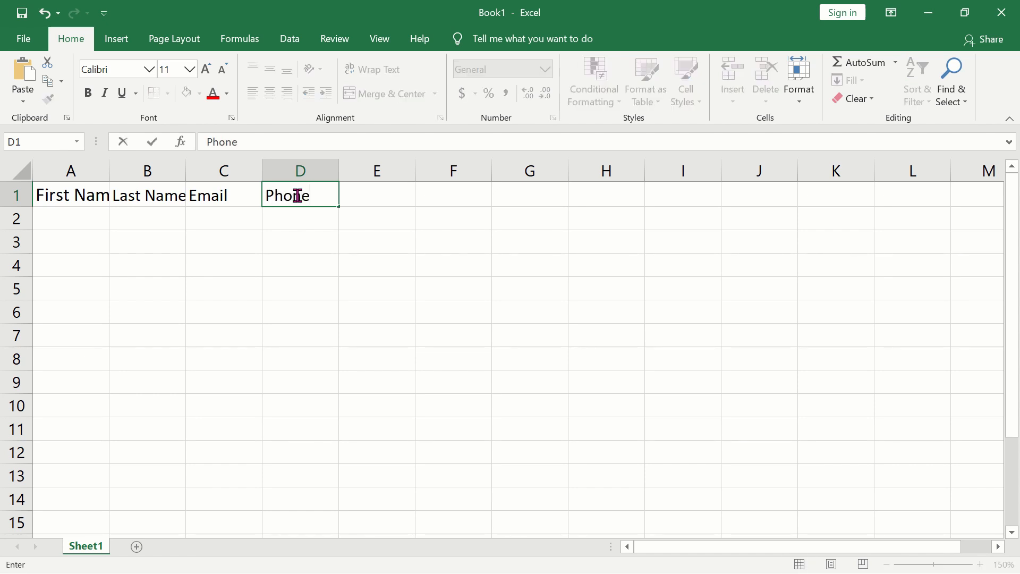
key("Tab")
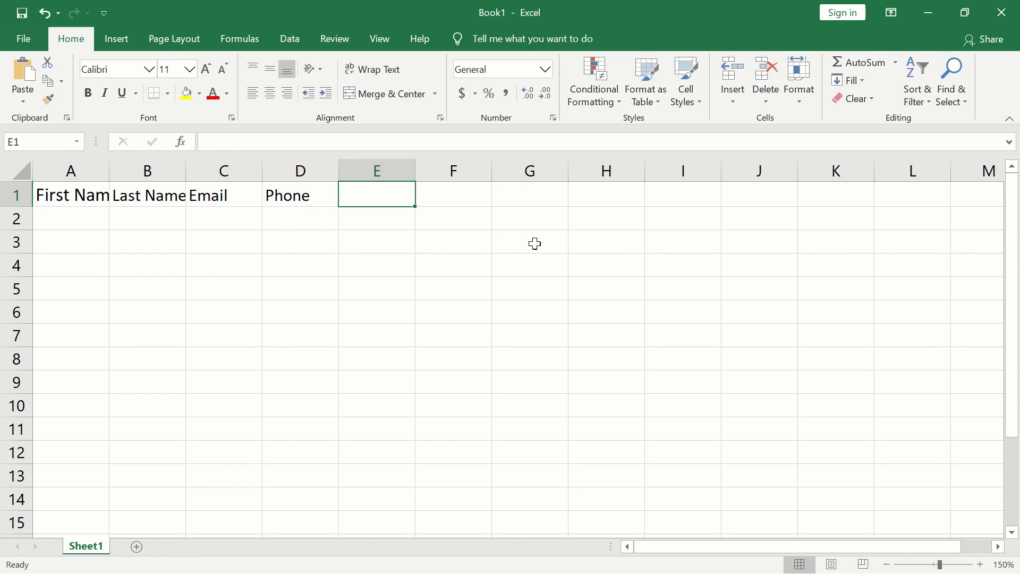
type("Company")
key("Tab")
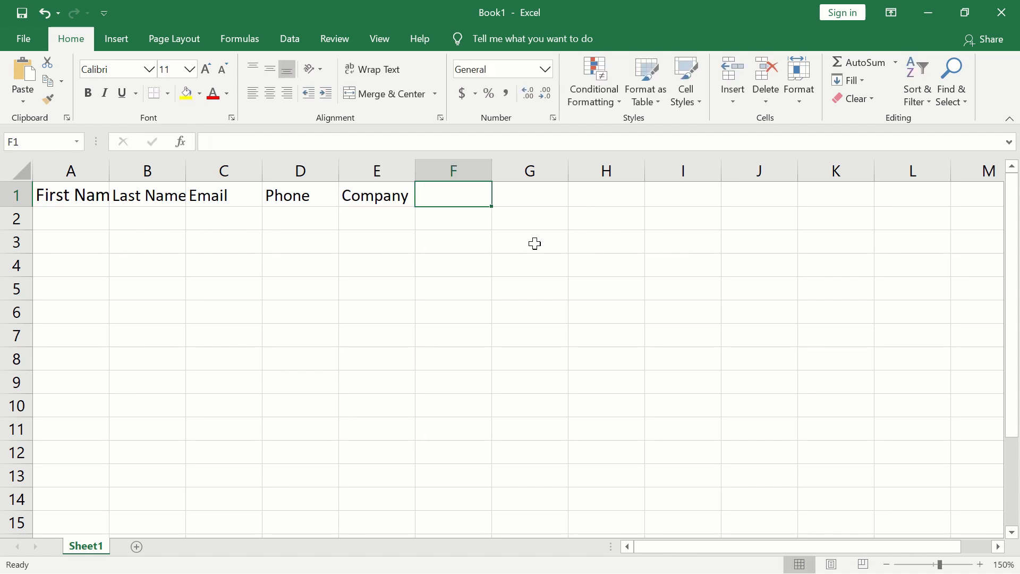
type("Designation")
key("Tab")
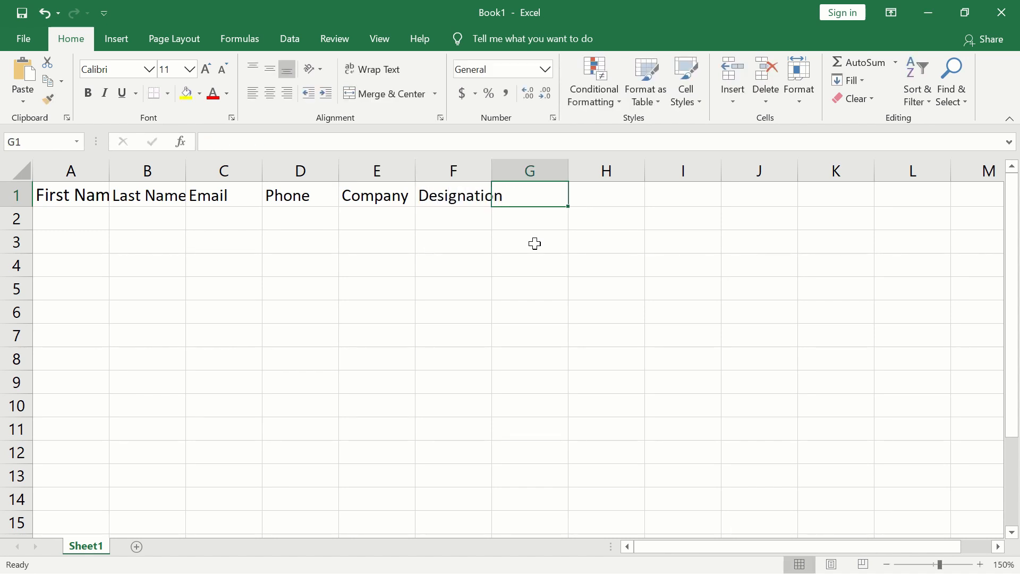
type("City")
key("Return")
Widen columns A to G so that every header fits with some room to spare
left_click(84, 193)
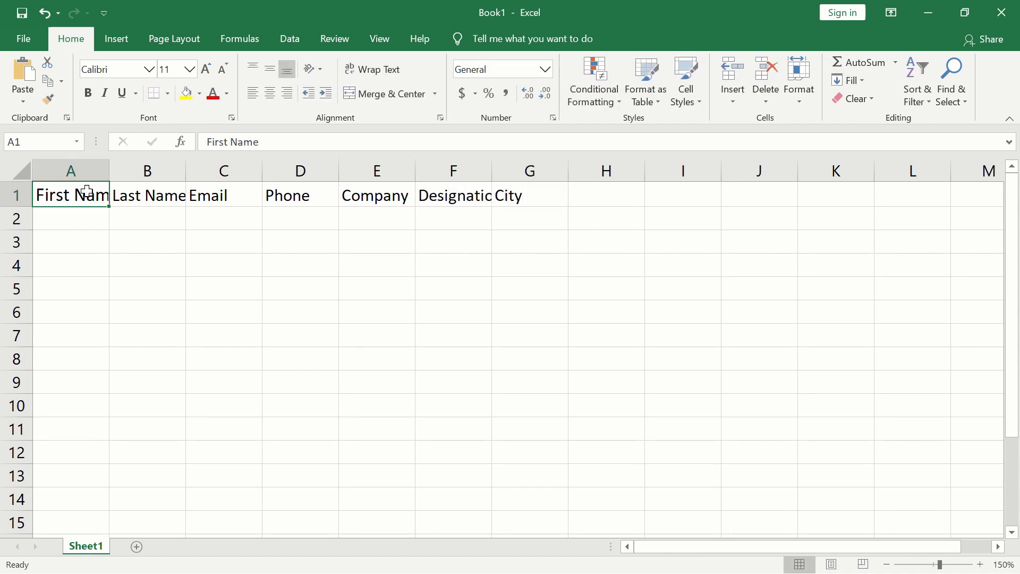
left_click_drag(106, 169, 137, 173)
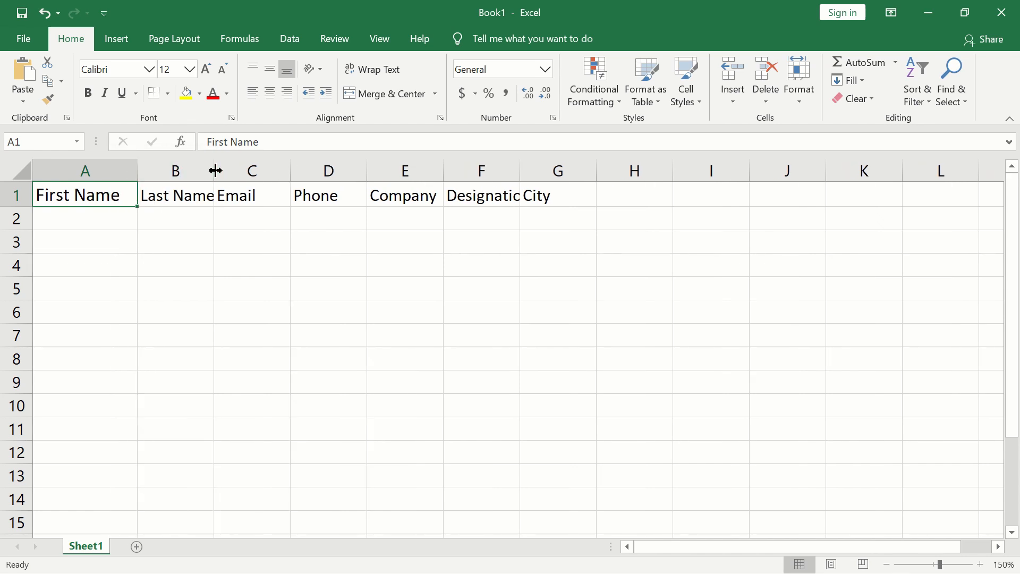
left_click_drag(214, 169, 249, 178)
left_click_drag(325, 170, 354, 171)
left_click_drag(431, 171, 448, 171)
left_click_drag(526, 174, 584, 172)
left_click_drag(659, 173, 706, 178)
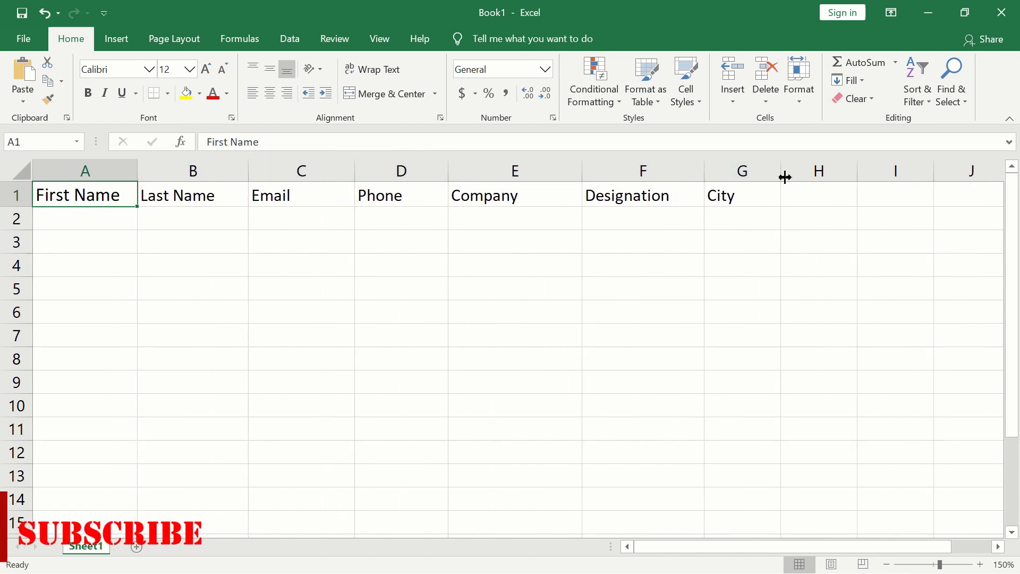
left_click_drag(783, 178, 817, 180)
left_click_drag(447, 173, 471, 177)
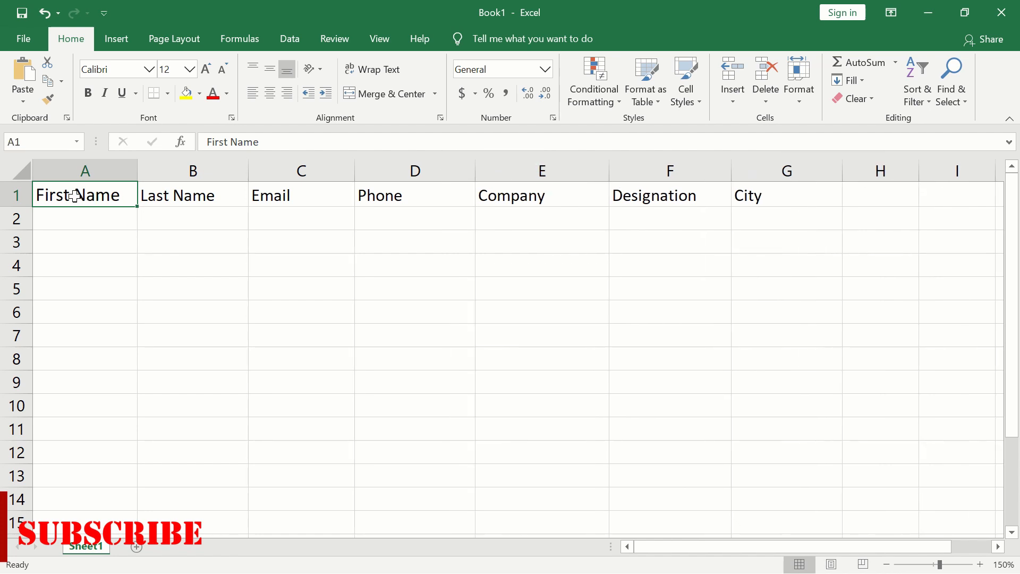
Convert the header range A1:G1 into a table, with the option that the table has headers enabled
left_click_drag(74, 196, 791, 196)
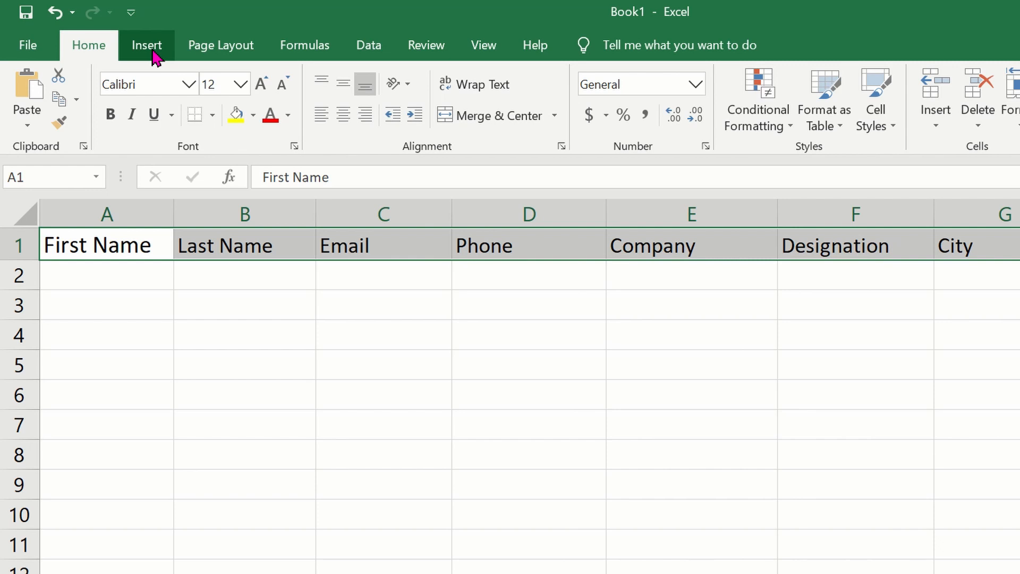
left_click(151, 49)
left_click(155, 94)
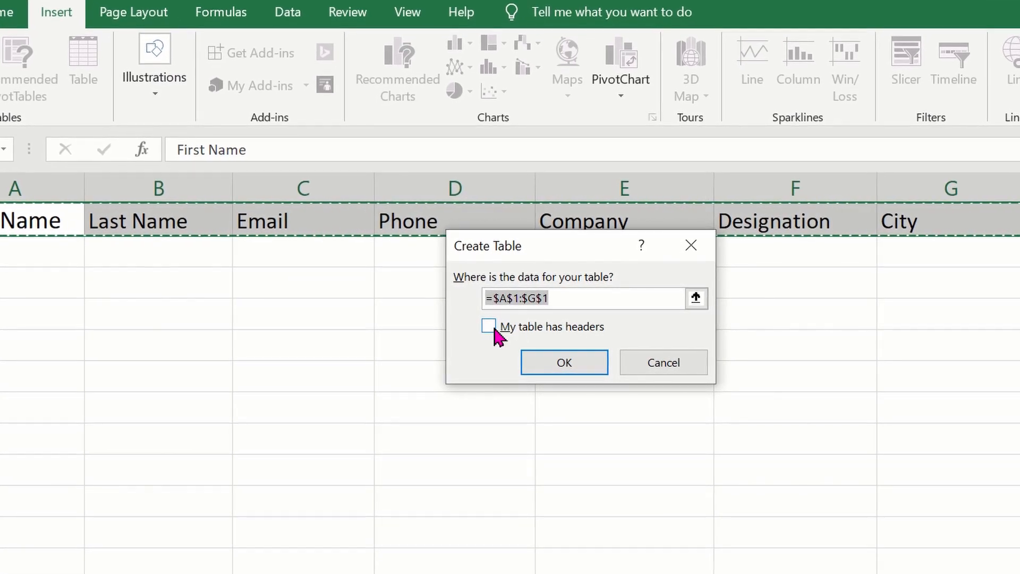
left_click(487, 327)
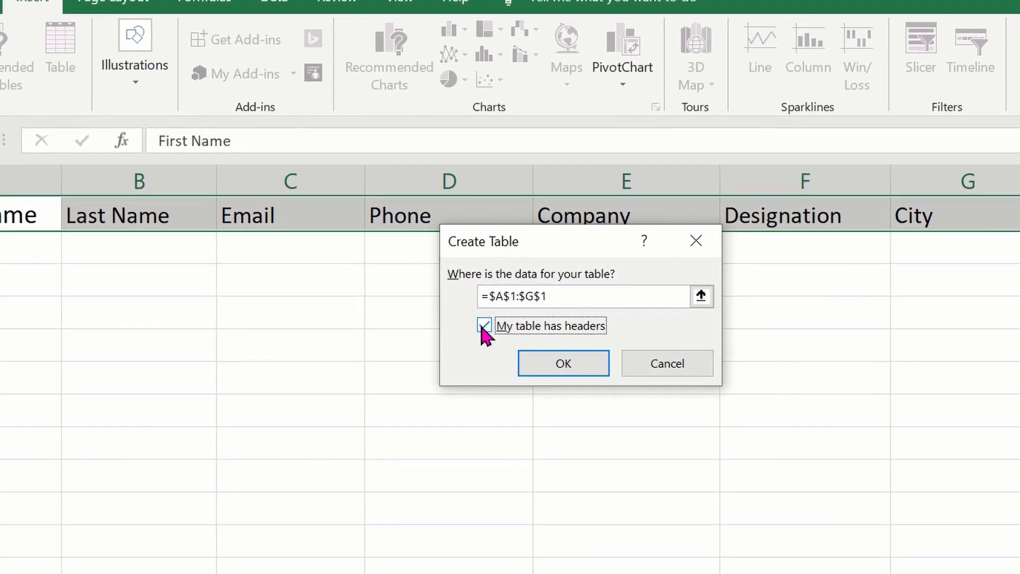
left_click(595, 364)
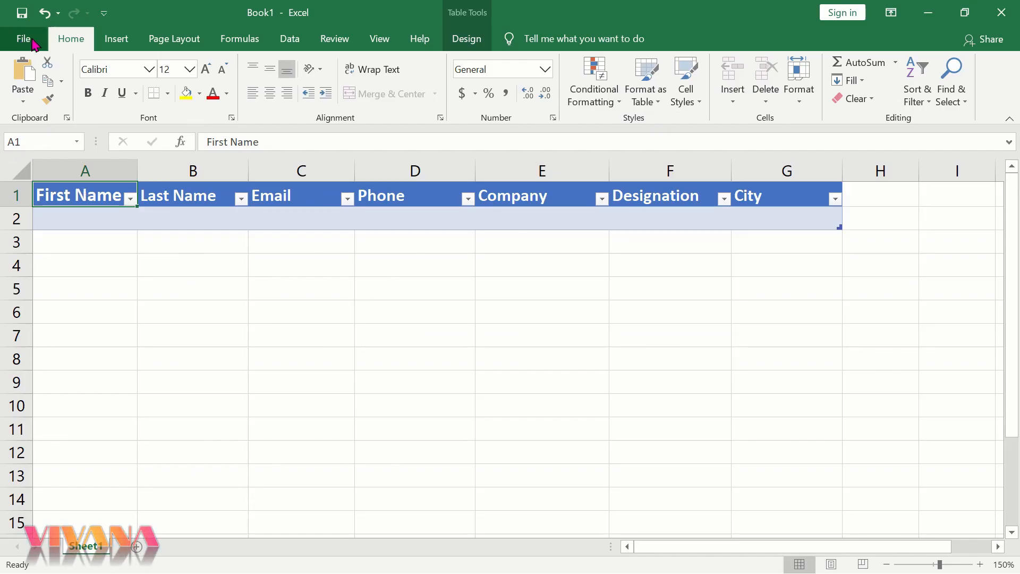
Open the ribbon customization options and try to add the Form command from Commands Not in the Ribbon to the Home tab
left_click(24, 38)
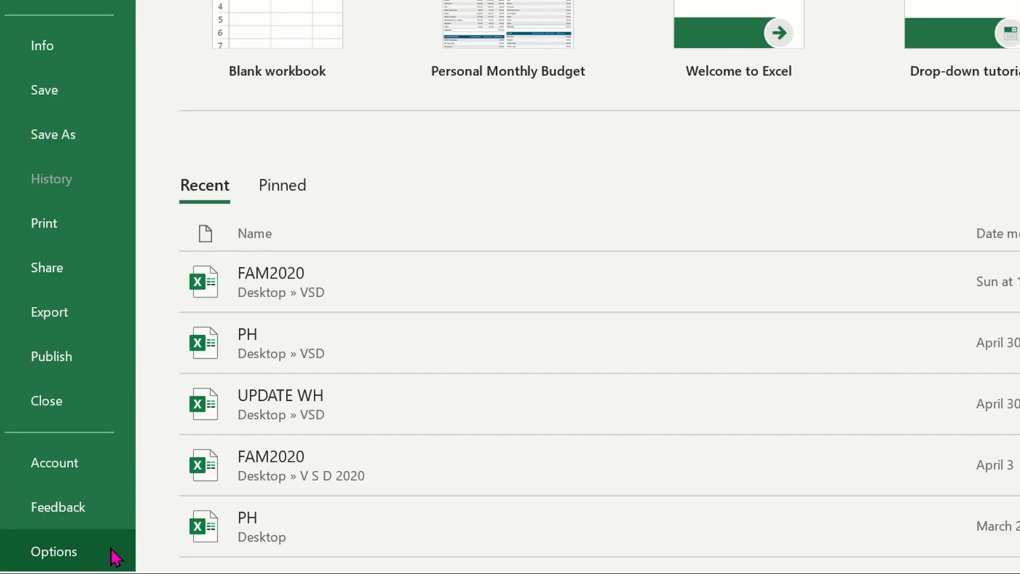
left_click(101, 553)
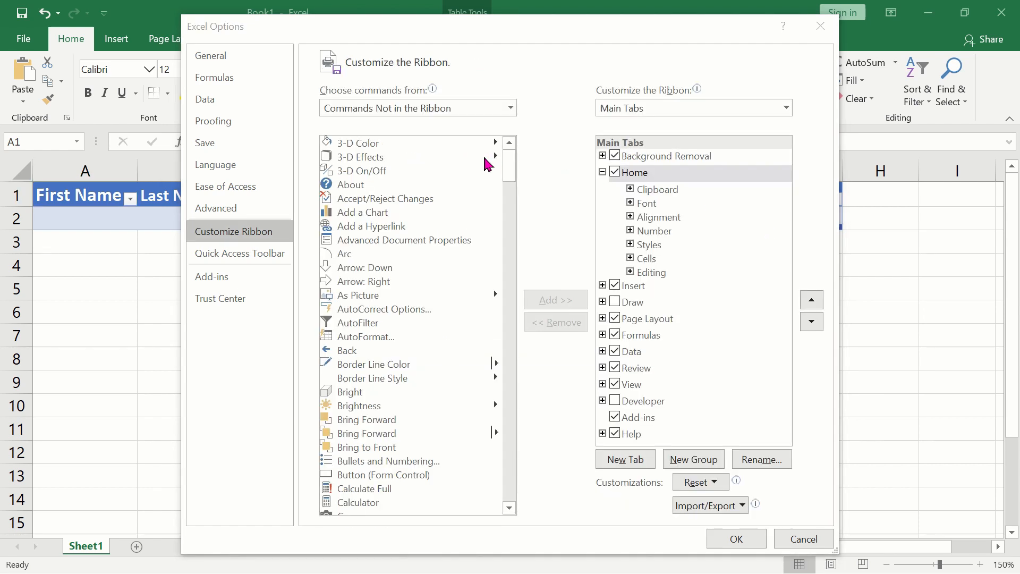
left_click_drag(506, 162, 506, 206)
scroll(499, 316, "down", 3)
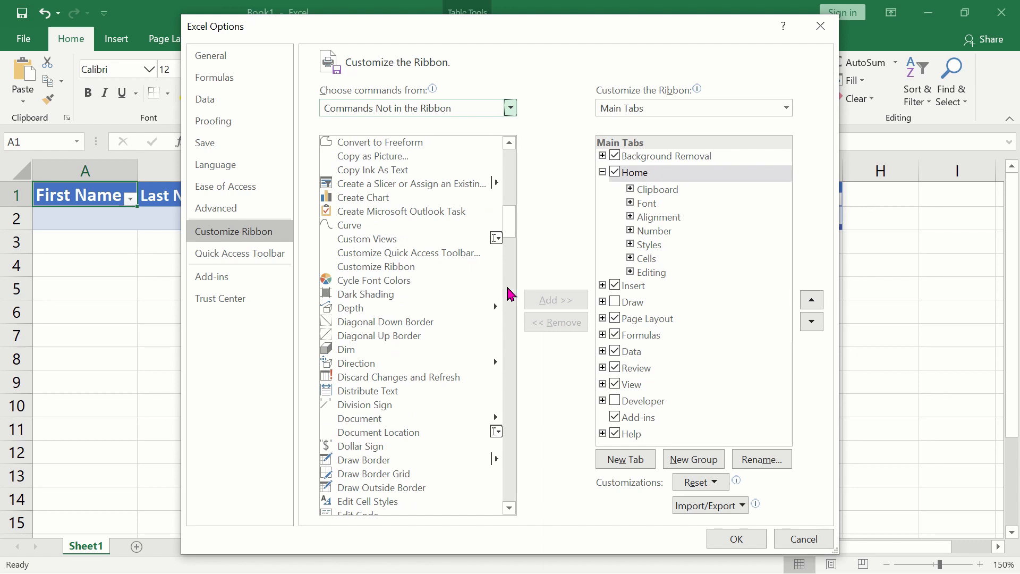
scroll(508, 294, "down", 10)
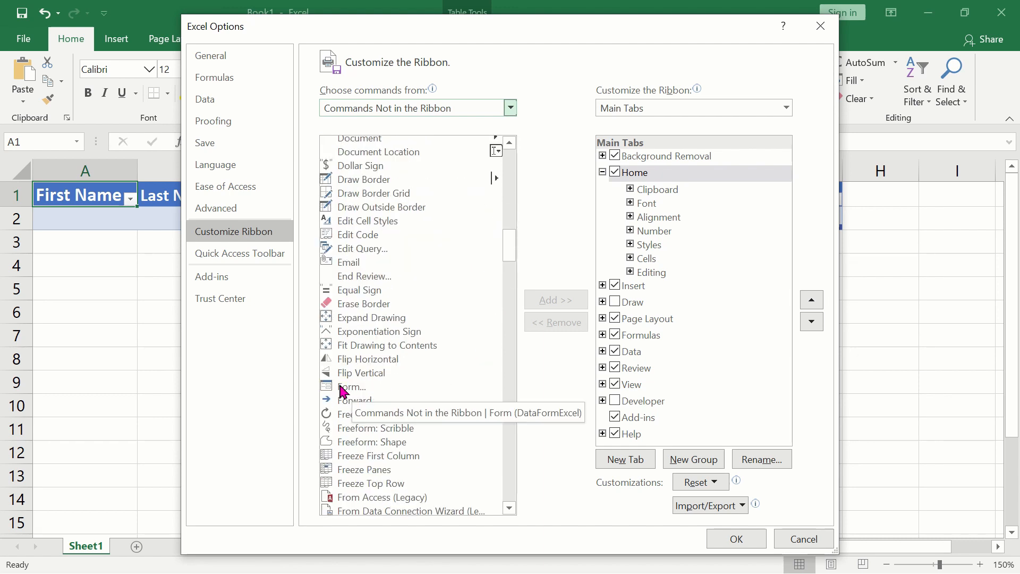
left_click(362, 388)
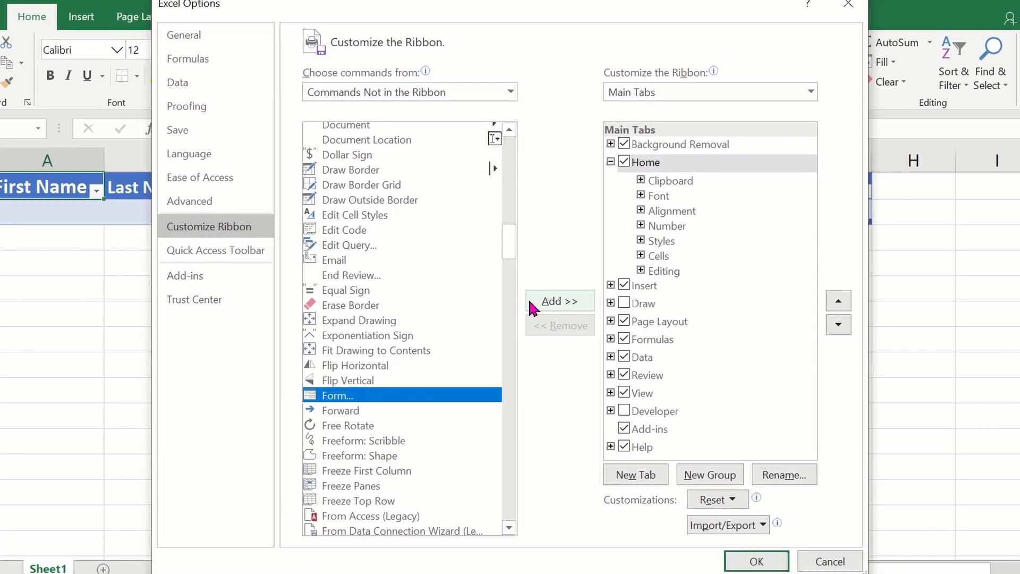
left_click(568, 305)
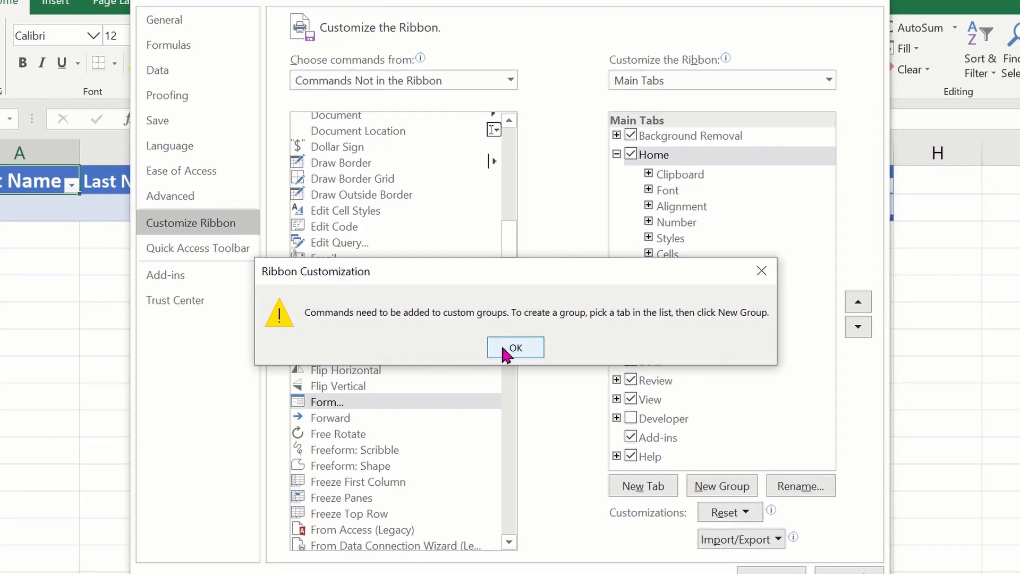
left_click(505, 351)
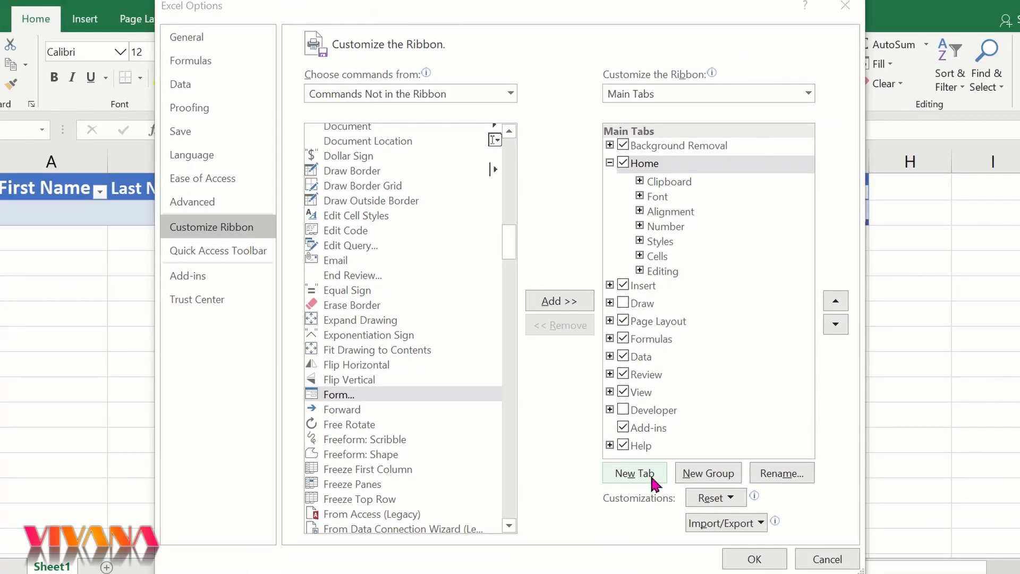
Create a custom ribbon tab after Home and rename it Data Entry
left_click(635, 473)
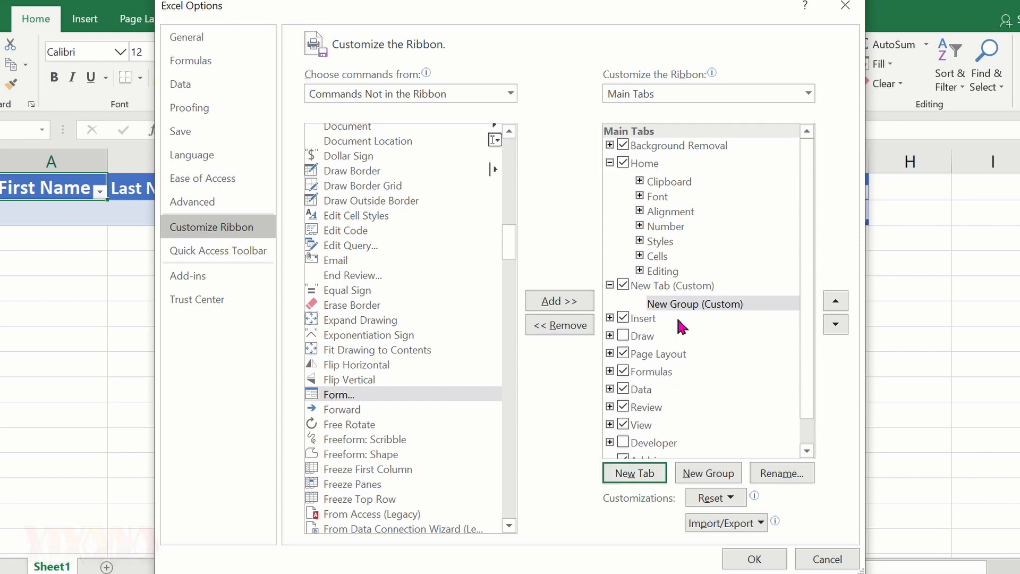
left_click(715, 287)
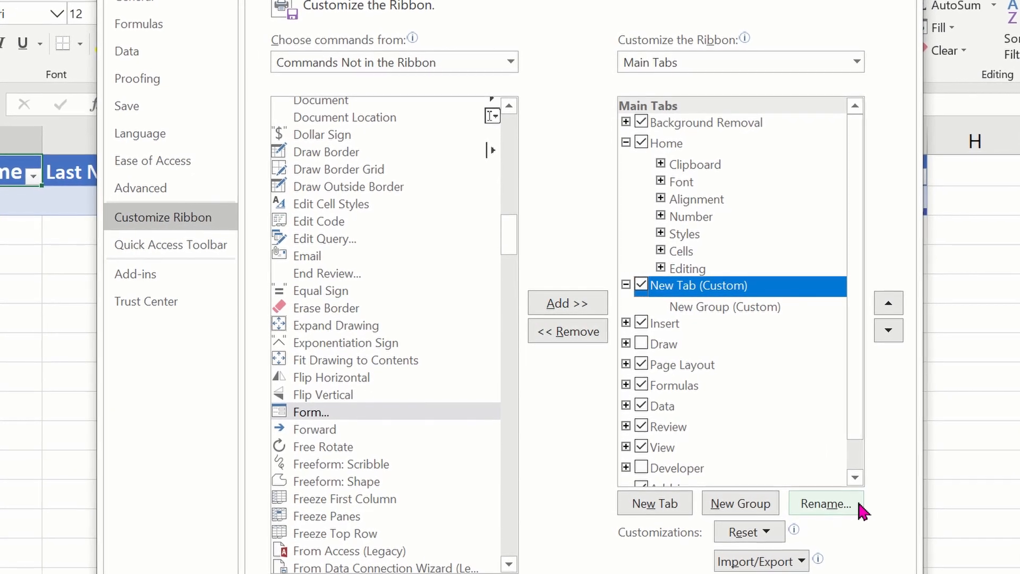
left_click(857, 507)
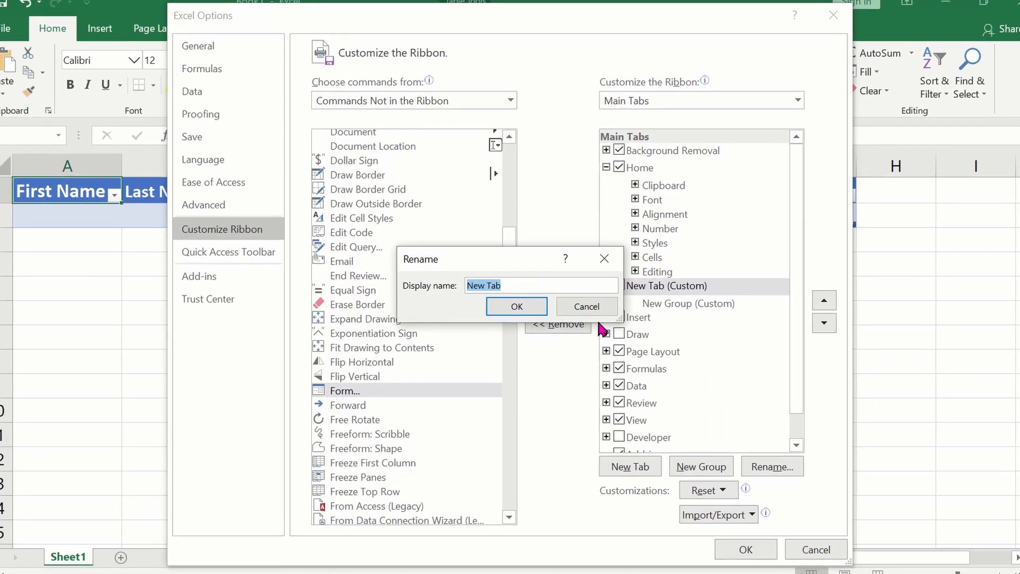
type("Data")
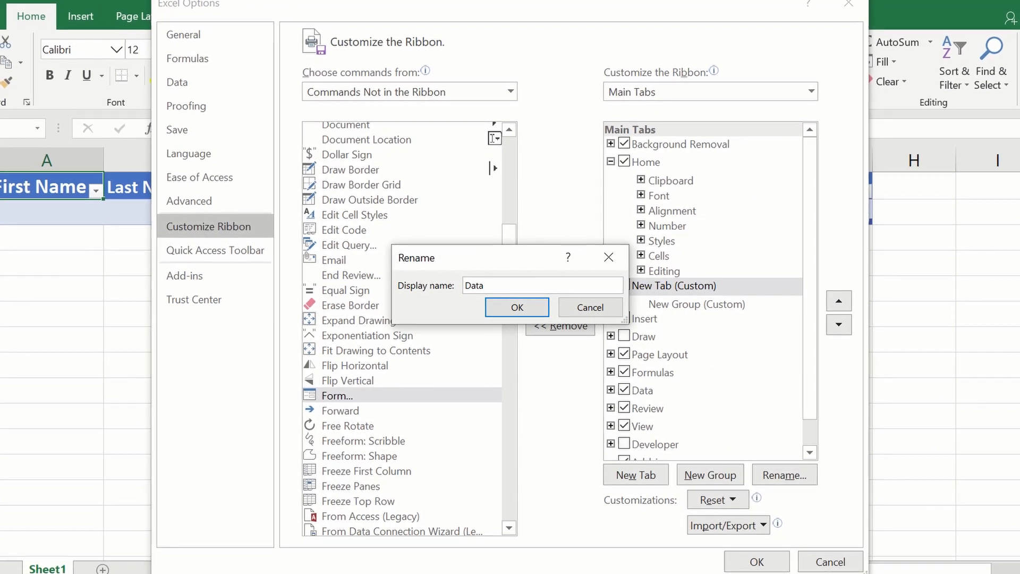
type(" Entry")
left_click_drag(510, 286, 470, 285)
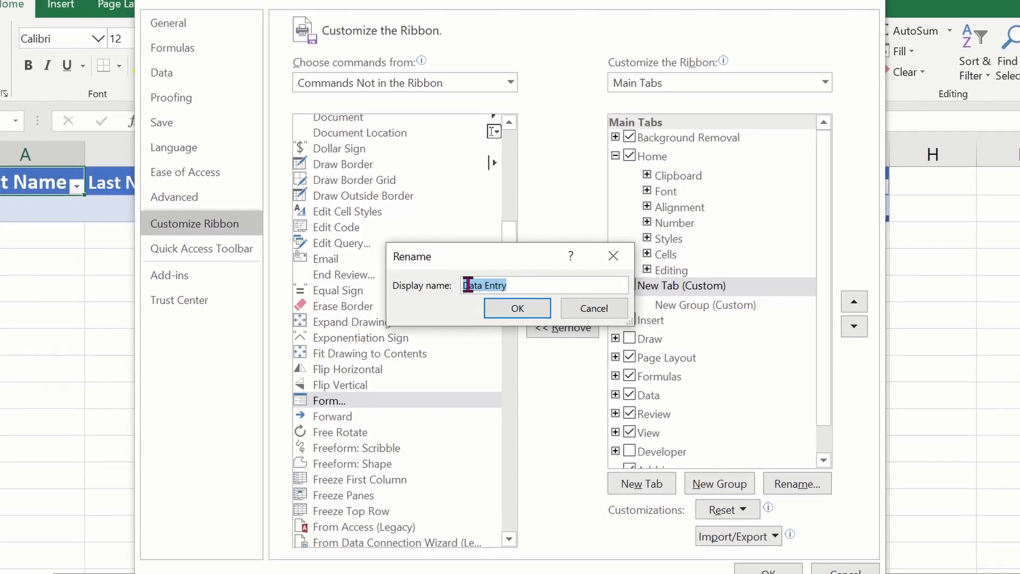
left_click(531, 312)
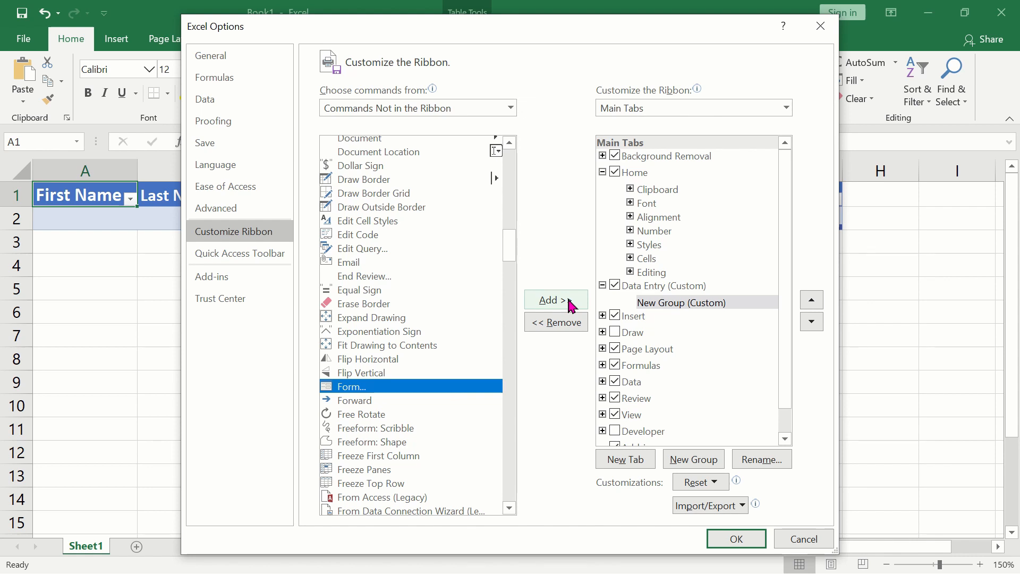
Add the Form command to New Group under the Data Entry tab and select that group
left_click(570, 305)
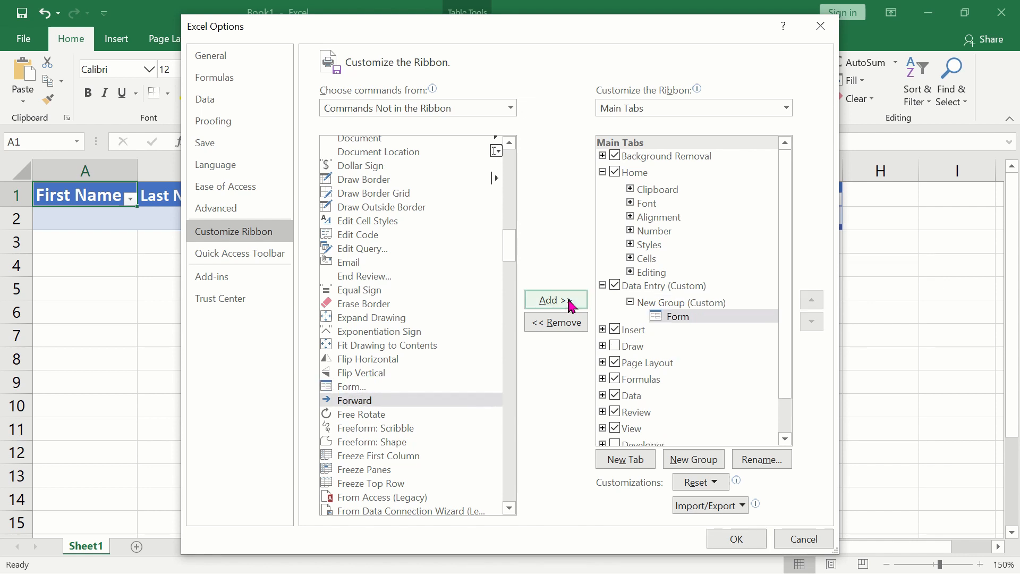
left_click(700, 319)
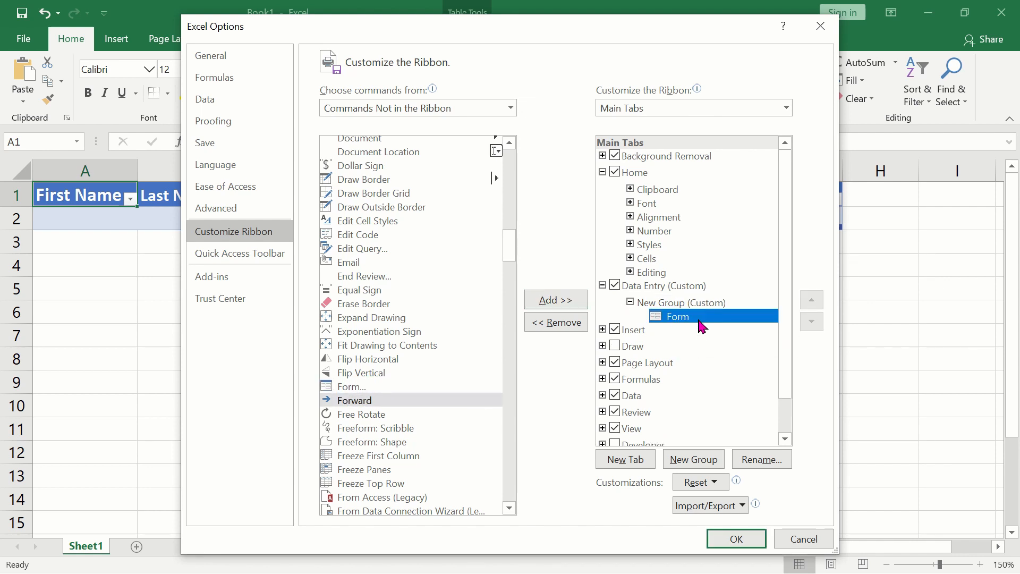
left_click(736, 302)
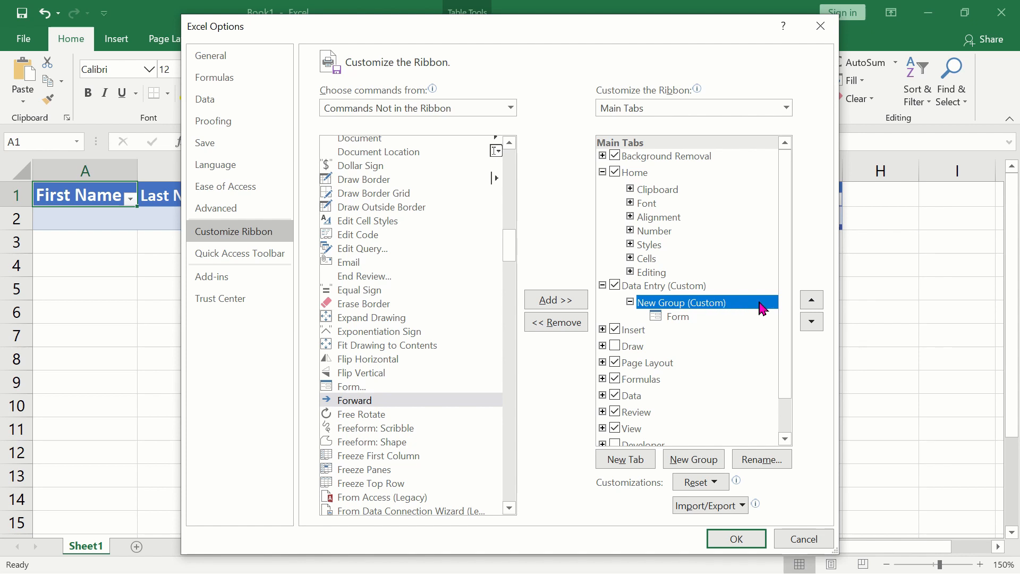
Assign the gray ring symbol to New Group while keeping its display name, and apply the ribbon customization
left_click(769, 458)
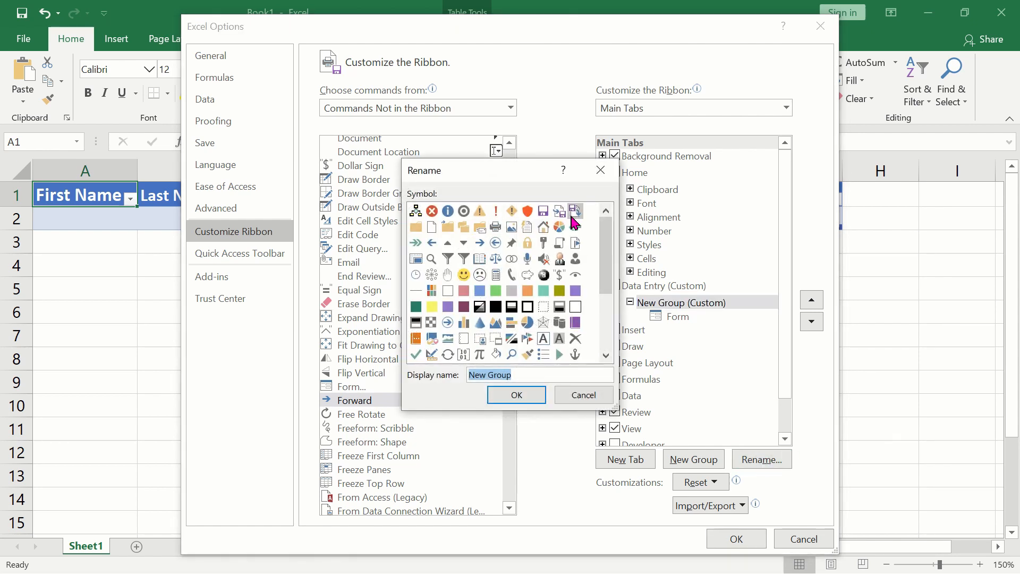
left_click(466, 215)
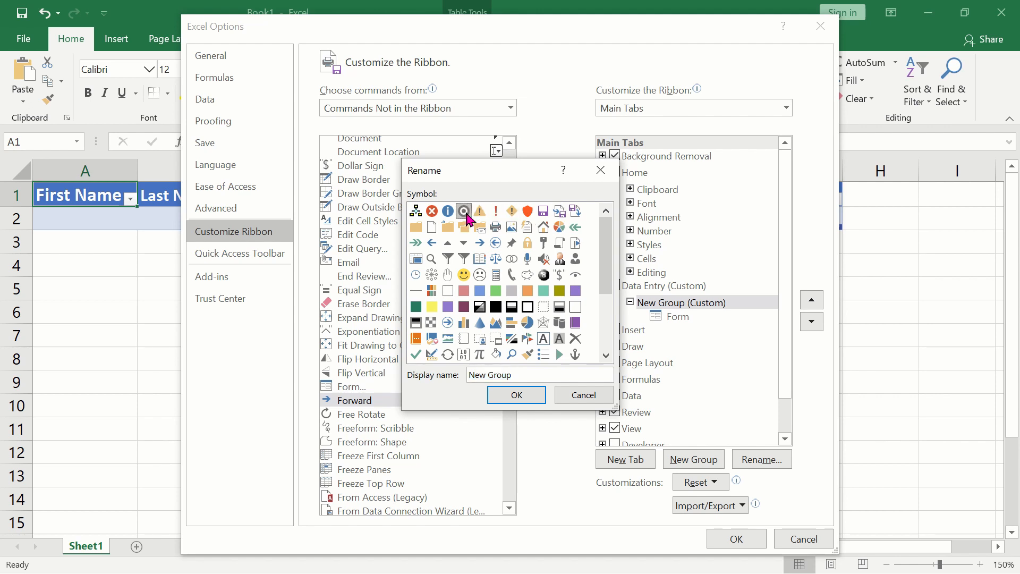
left_click(517, 397)
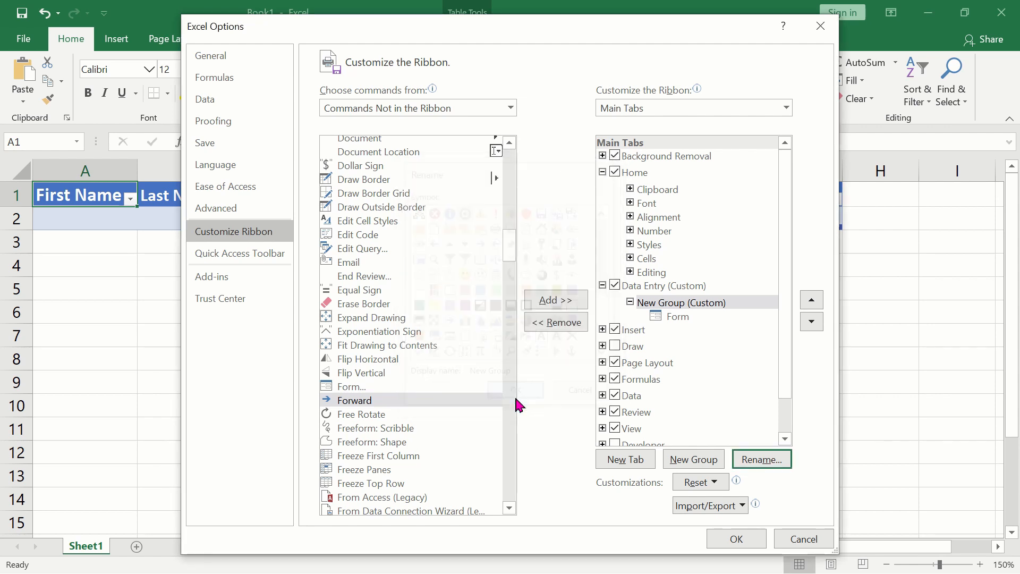
left_click(755, 546)
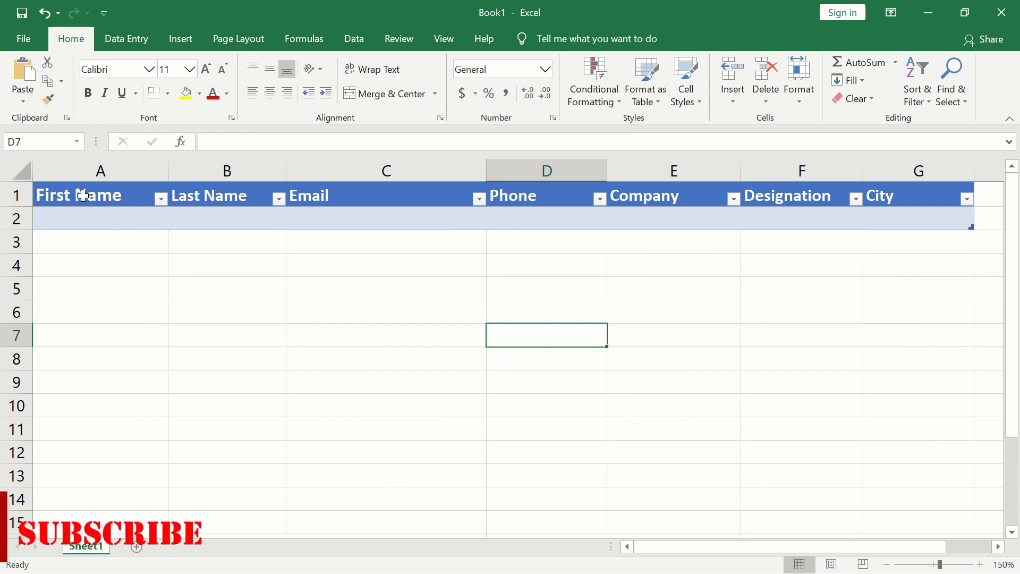
Select the table header range A1:G1 and open the data entry form from the Data Entry tab's Form command
left_click_drag(82, 195, 945, 201)
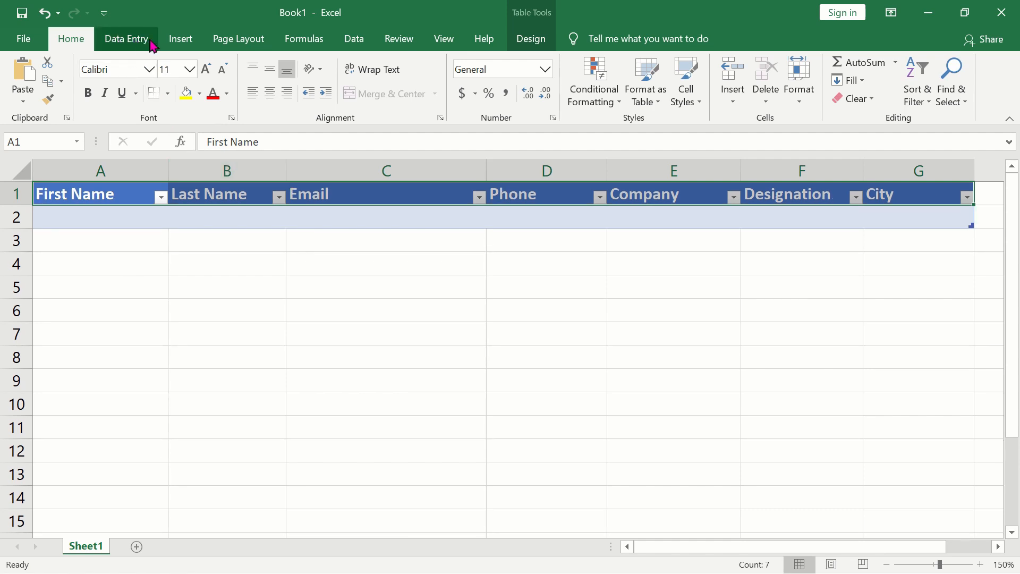
left_click(152, 43)
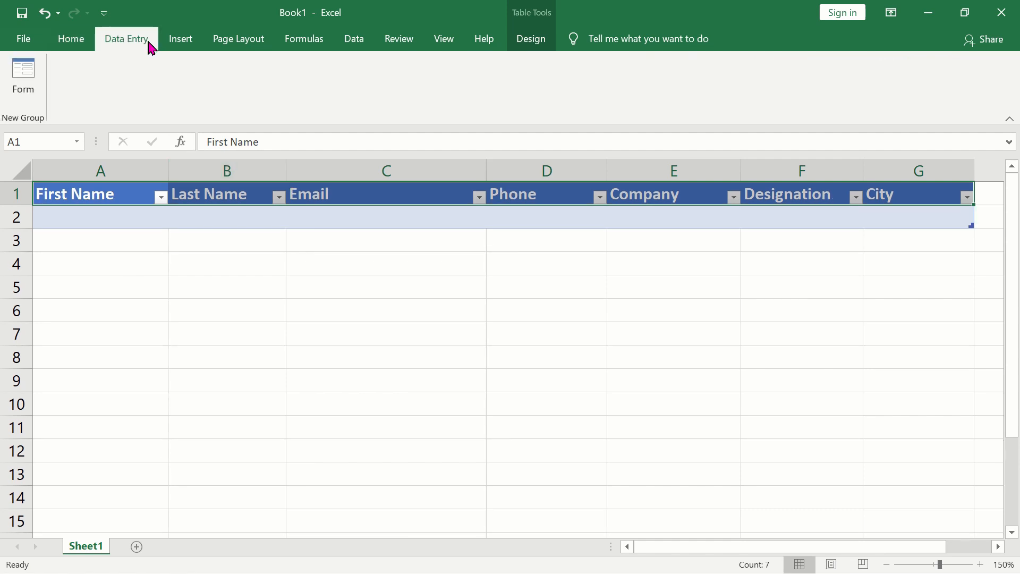
left_click(26, 101)
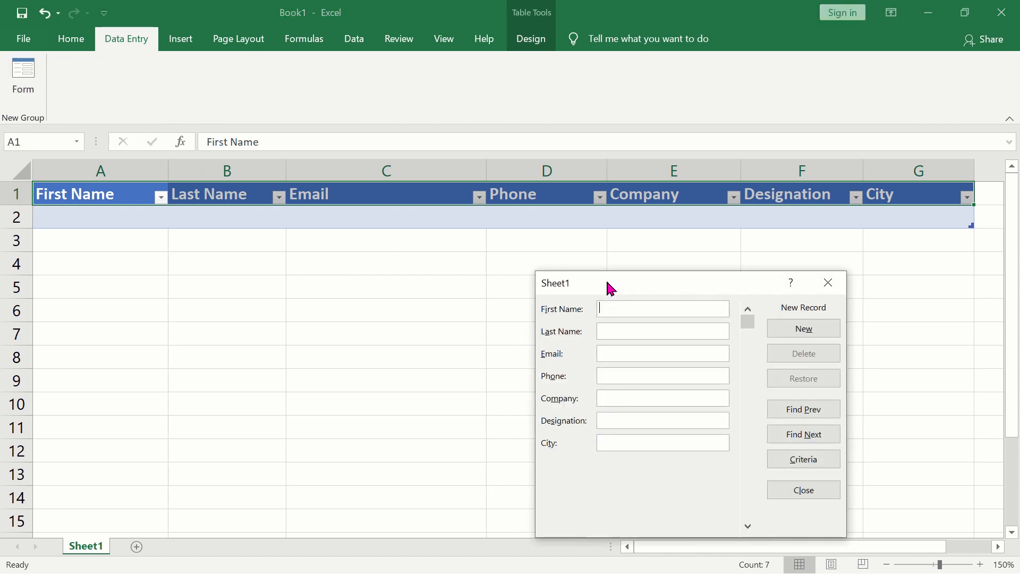
Add the first contact record with name, email and phone, company Viva Enterprise, designation Manager and city Manila, keeping the form clear of the table
left_click_drag(608, 285, 361, 259)
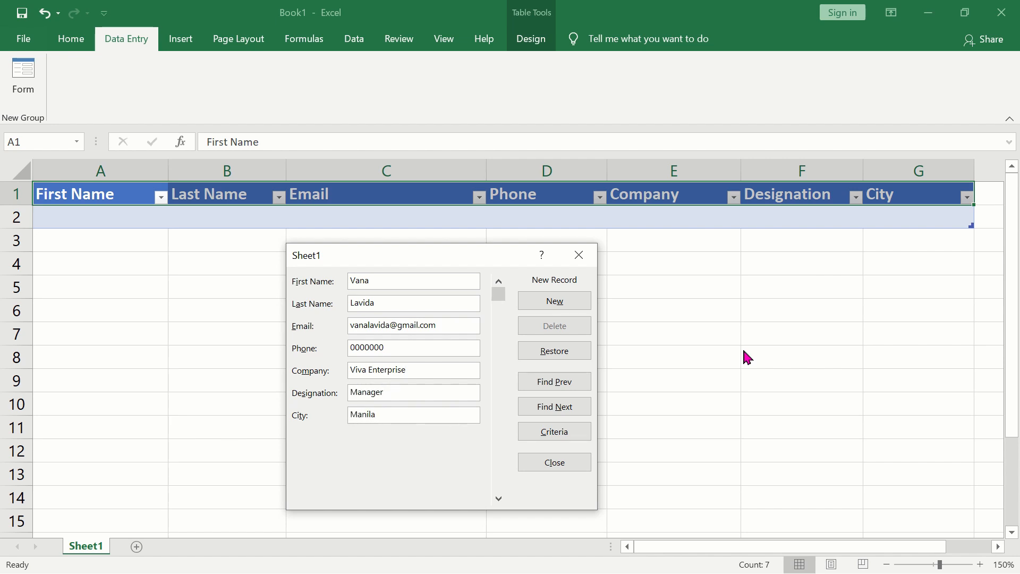
left_click(581, 308)
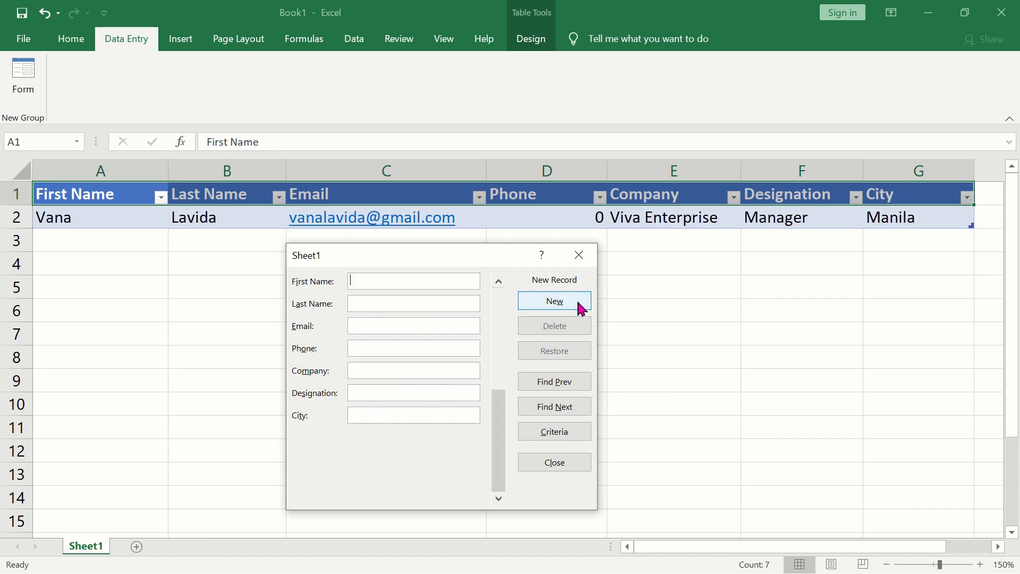
left_click_drag(489, 265, 489, 290)
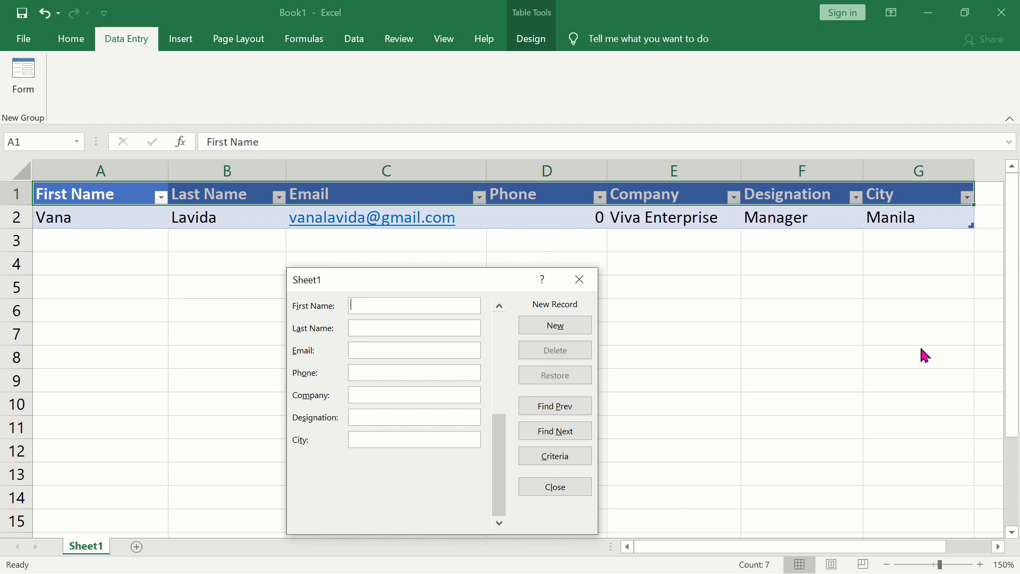
Add a second contact record with name, email and phone, company Golden Eight, designation Sales Officer and city Pasig
type("Valerie")
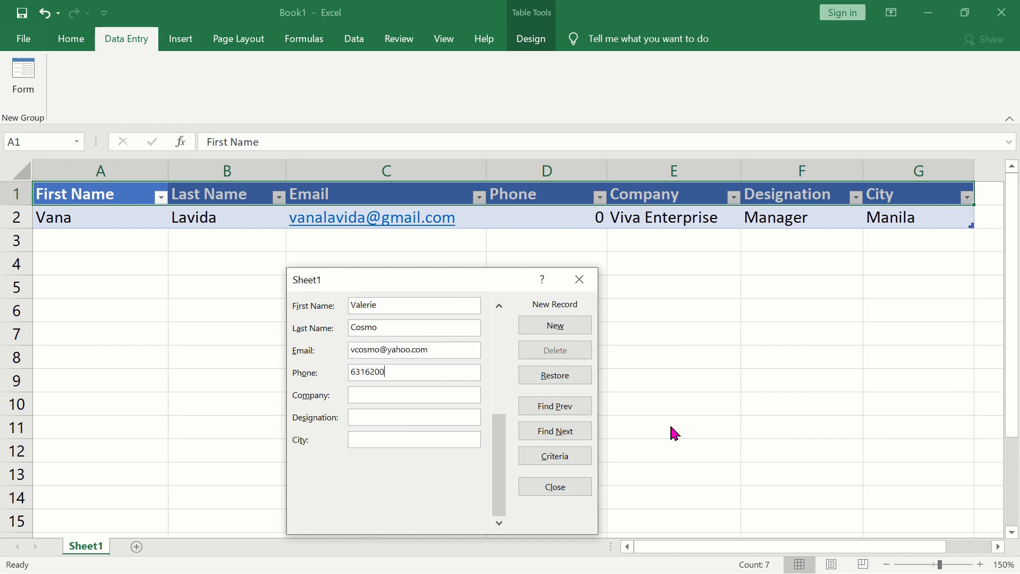
key("Tab")
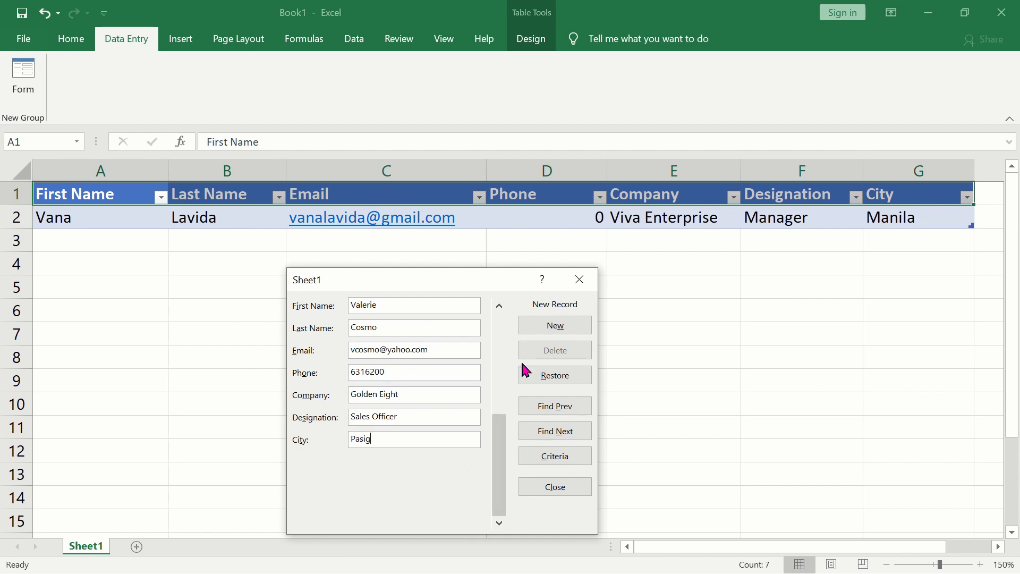
left_click(583, 329)
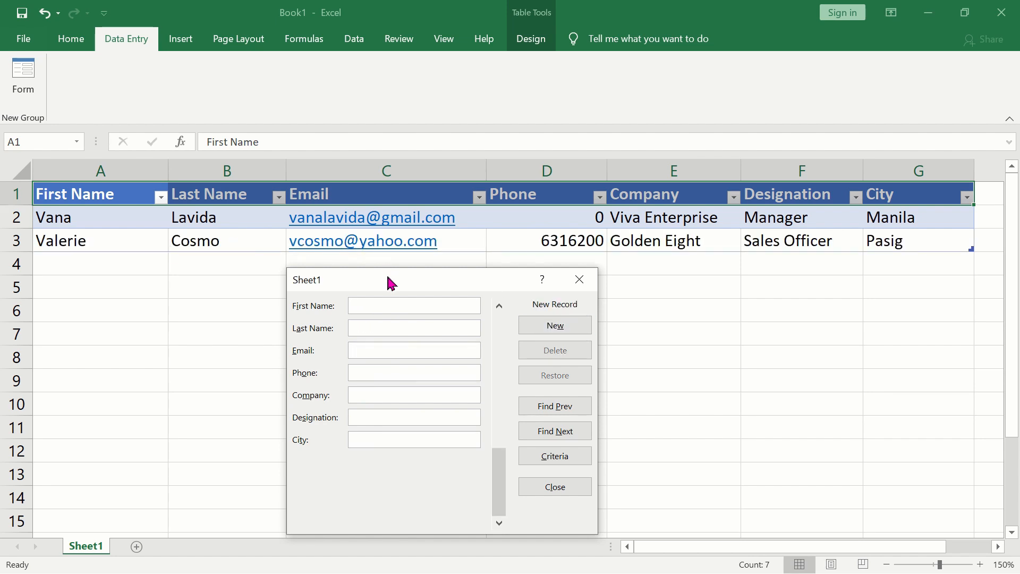
Reposition the data entry form below the filled records and close it
left_click_drag(392, 284, 392, 317)
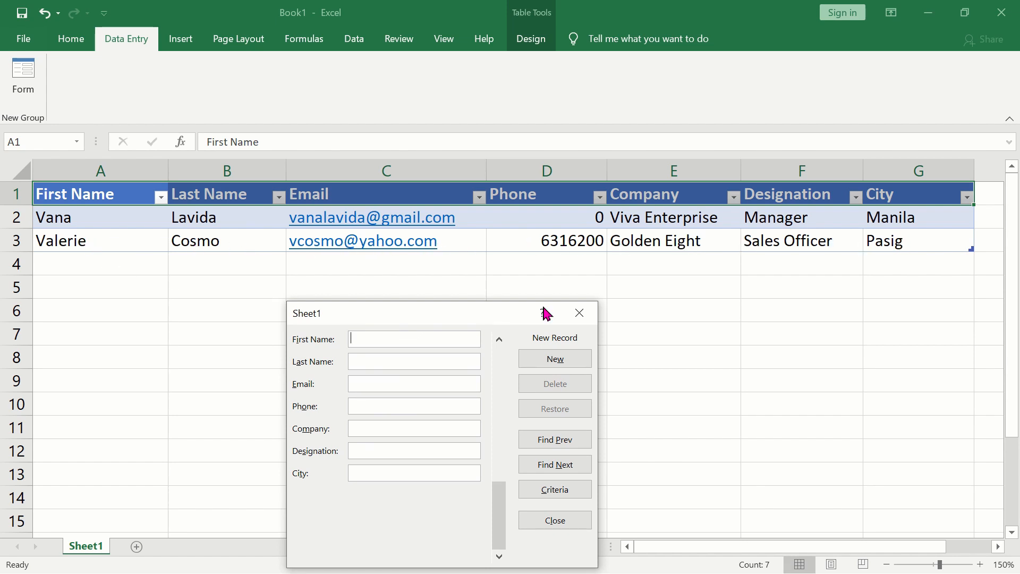
left_click_drag(455, 321, 536, 290)
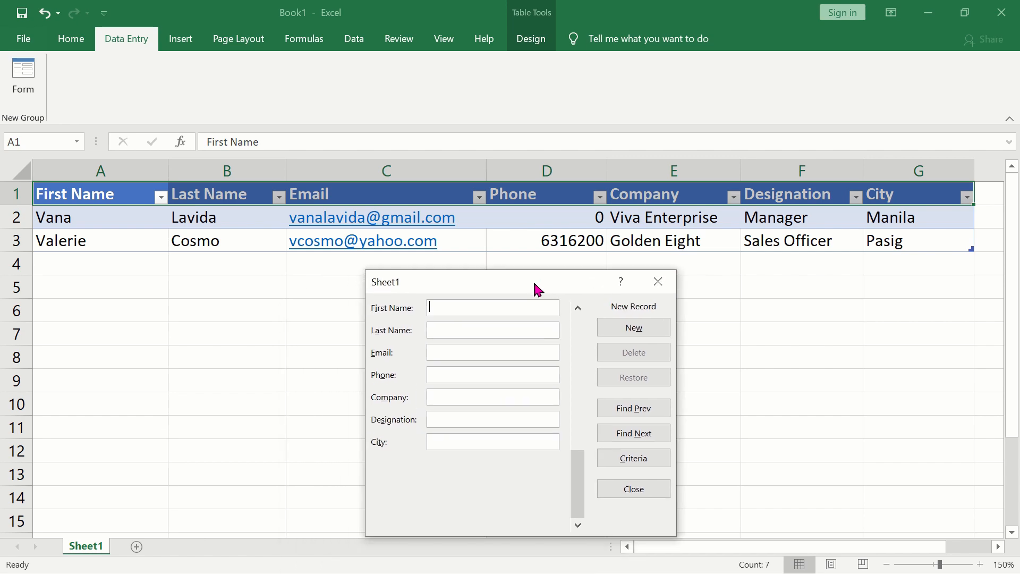
left_click(653, 491)
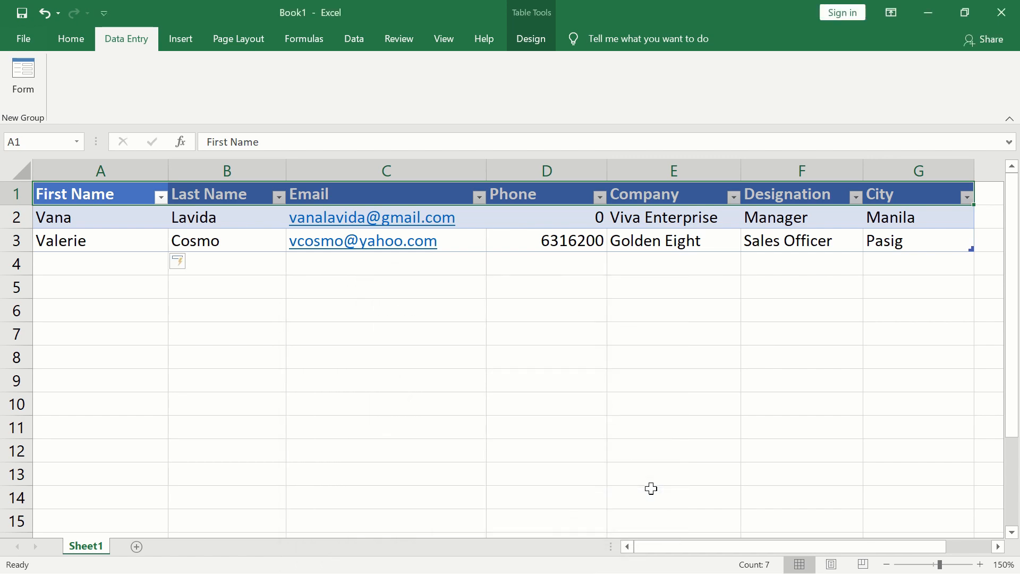
left_click(664, 419)
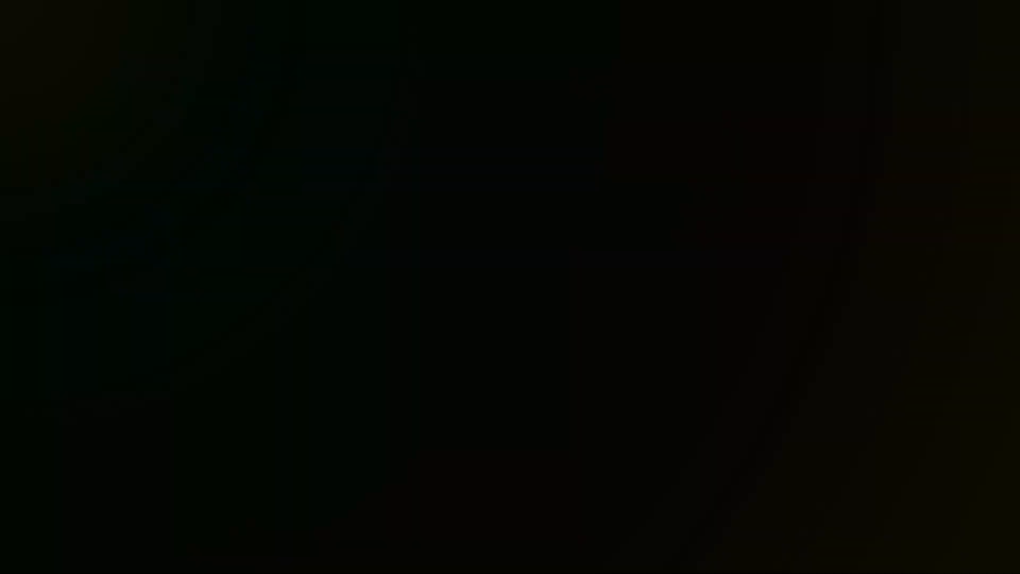